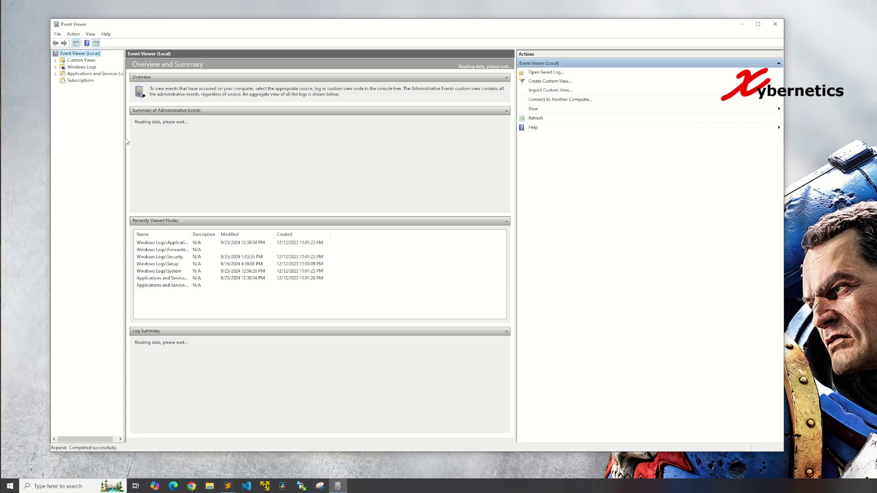
Open the Application log under Windows Logs and enlarge the event list to show more rows.
click(55, 67)
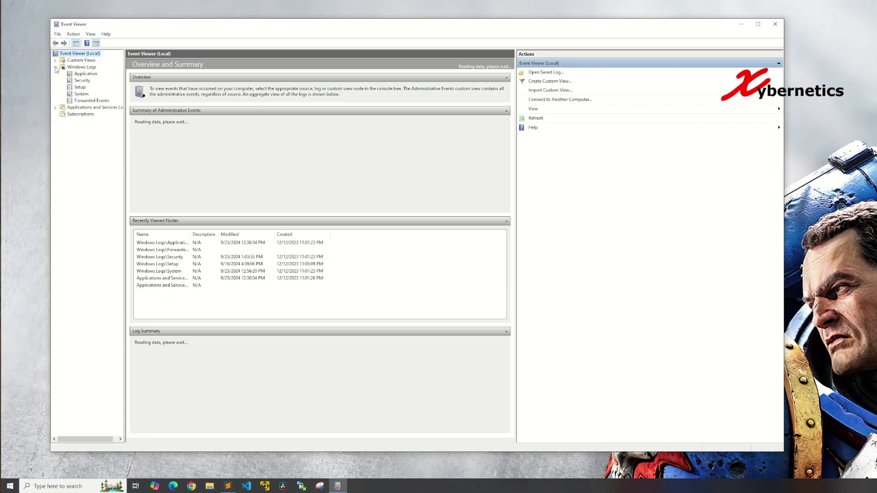
click(91, 74)
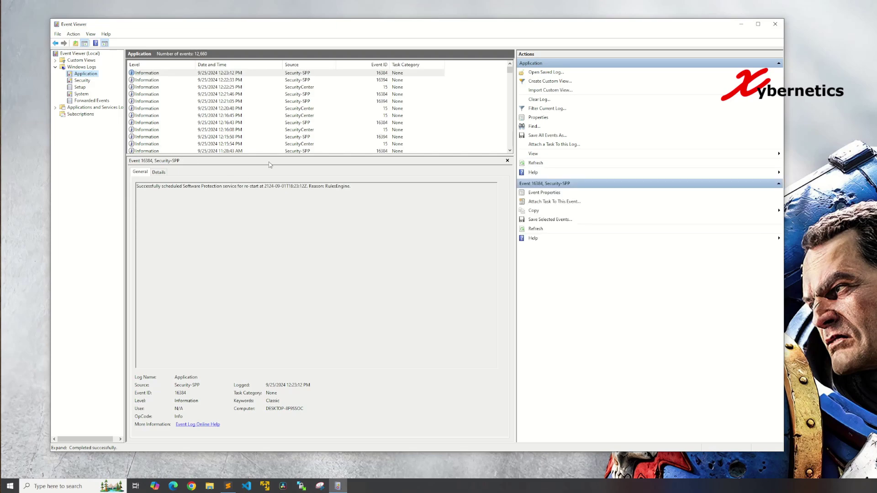
drag(268, 157, 280, 226)
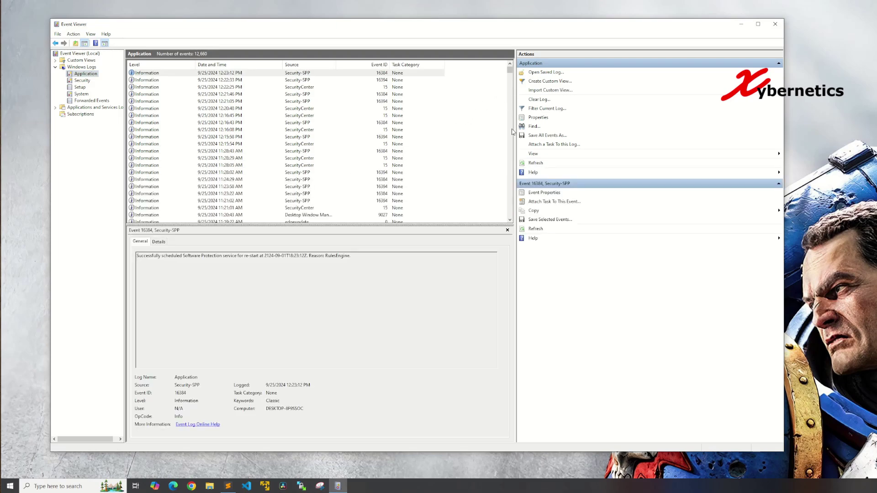
Inspect the System details of the SecurityCenter event logged 9/20/2024 8:26:08 AM in Friendly View, and display the event in XML View.
scroll(512, 132, down, 20)
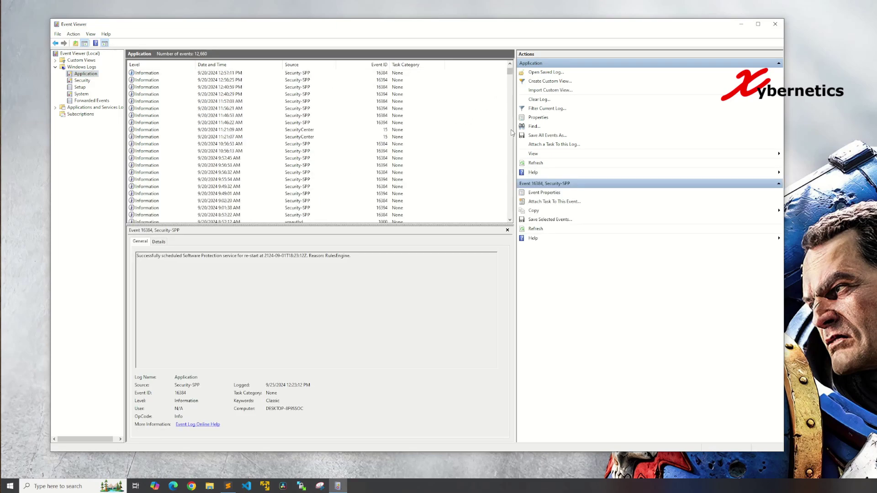
scroll(512, 132, down, 8)
click(194, 130)
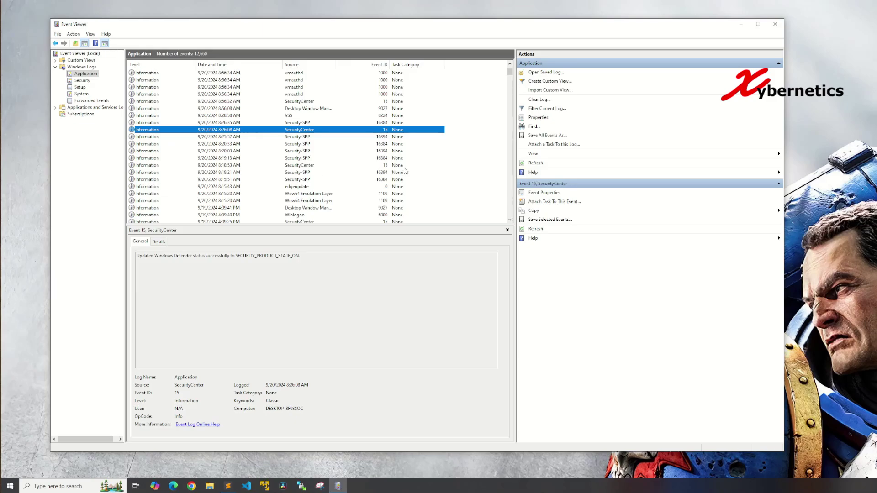
click(163, 242)
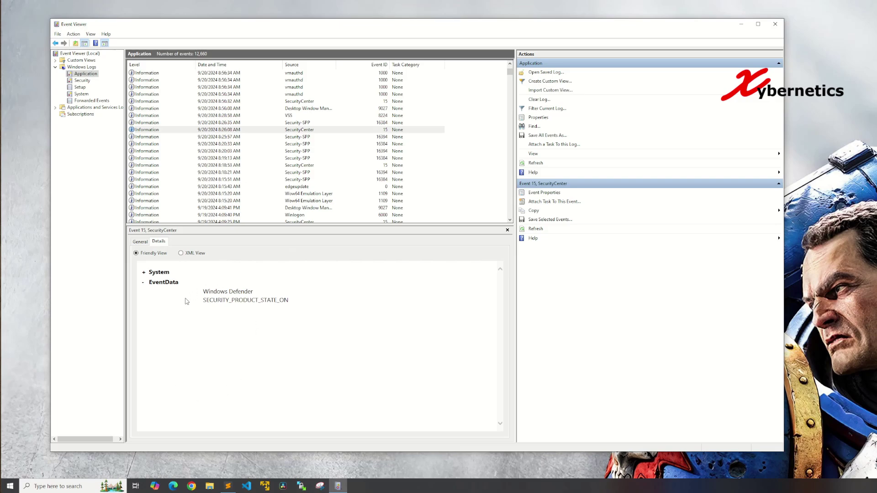
click(144, 274)
scroll(284, 332, down, 3)
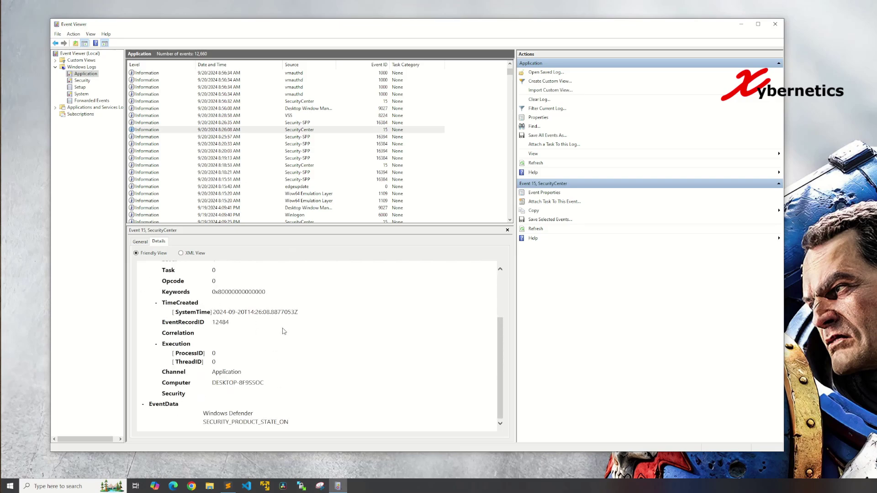
scroll(284, 332, up, 3)
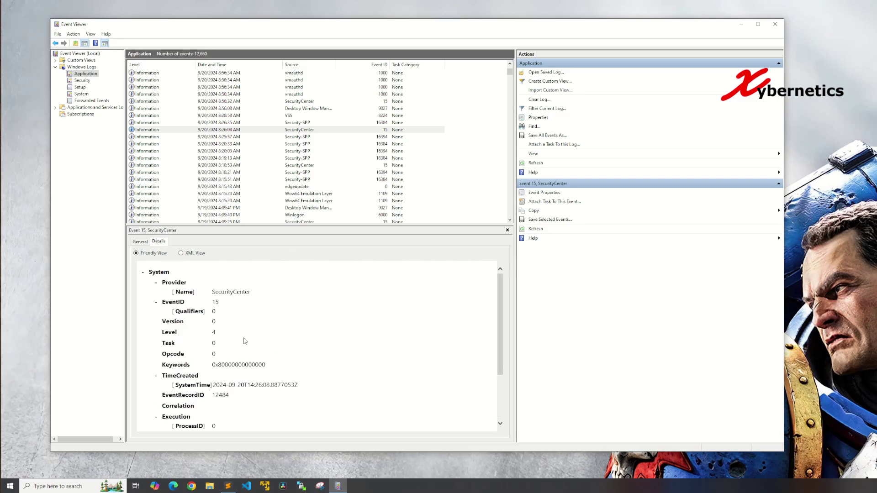
click(197, 254)
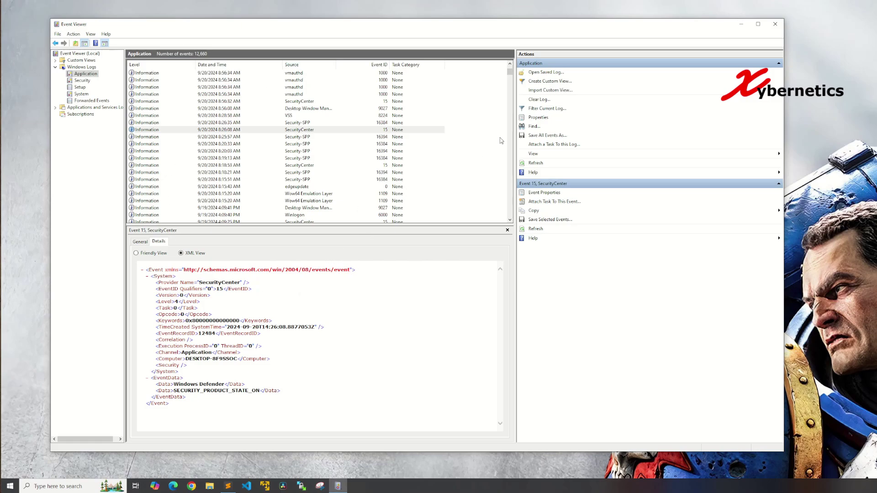
Open the filter for the current log and enable manual editing of its XML query, accepting the warning.
click(539, 111)
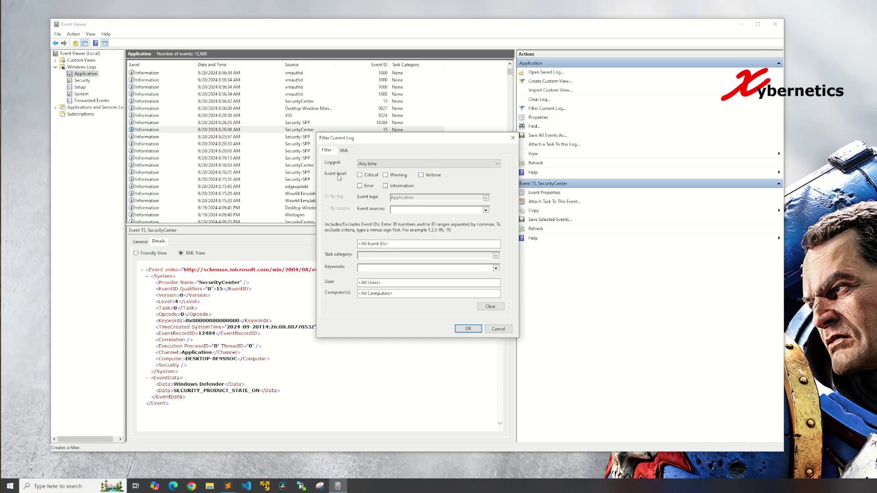
mouse_move(433, 140)
mouse_down()
mouse_move(417, 160)
mouse_move(420, 151)
mouse_up()
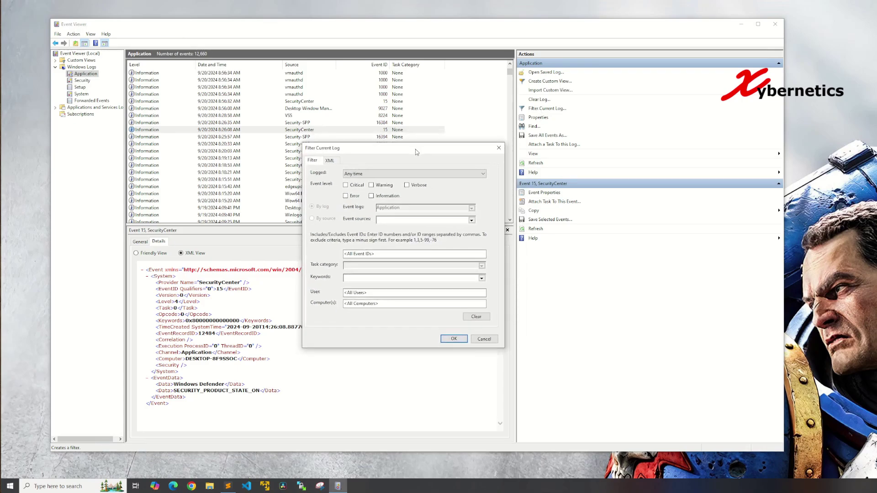
click(337, 162)
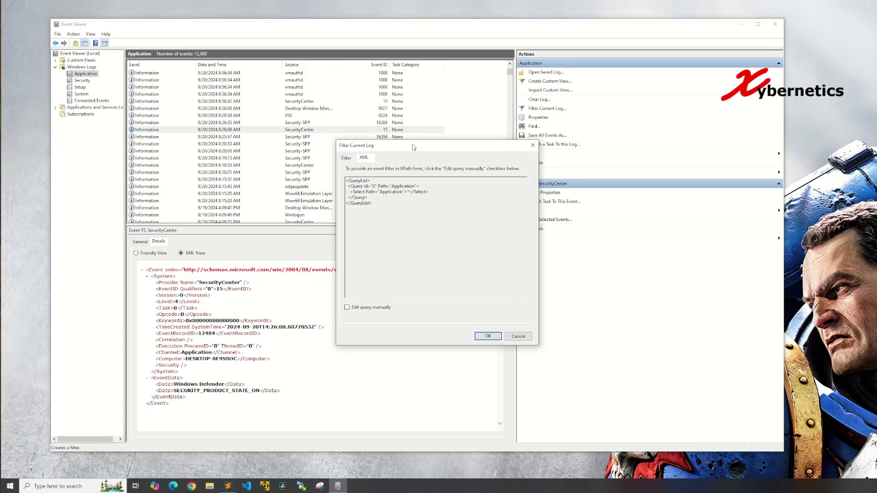
drag(383, 151, 417, 148)
click(347, 308)
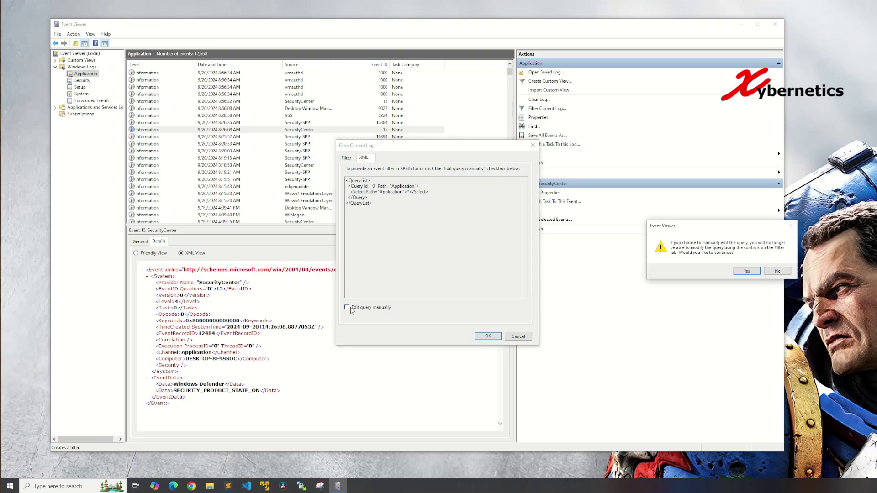
drag(742, 232, 479, 231)
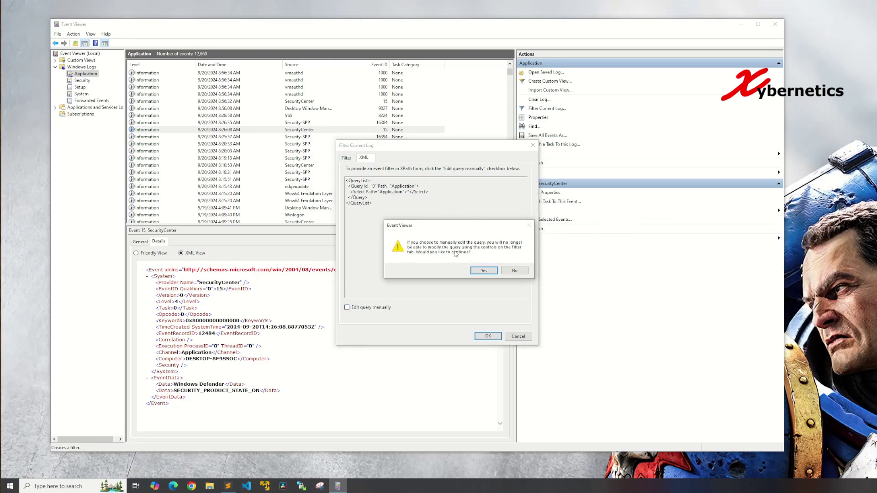
click(485, 271)
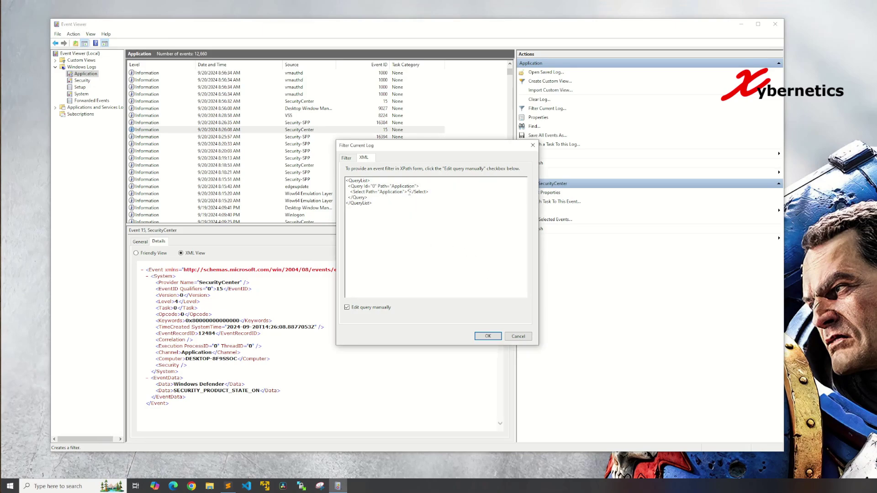
Put the asterisk in the Select element on its own line, append [System[Level=2]] to it, and apply the filter.
key(Return)
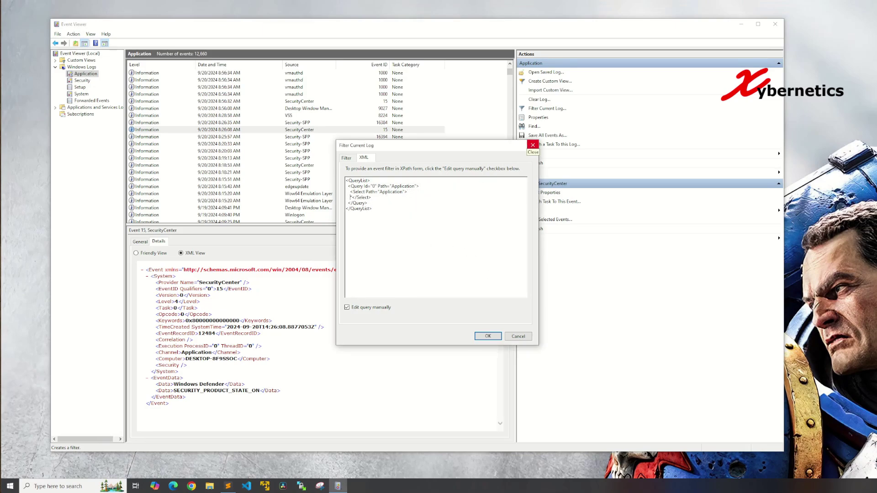
key(Return)
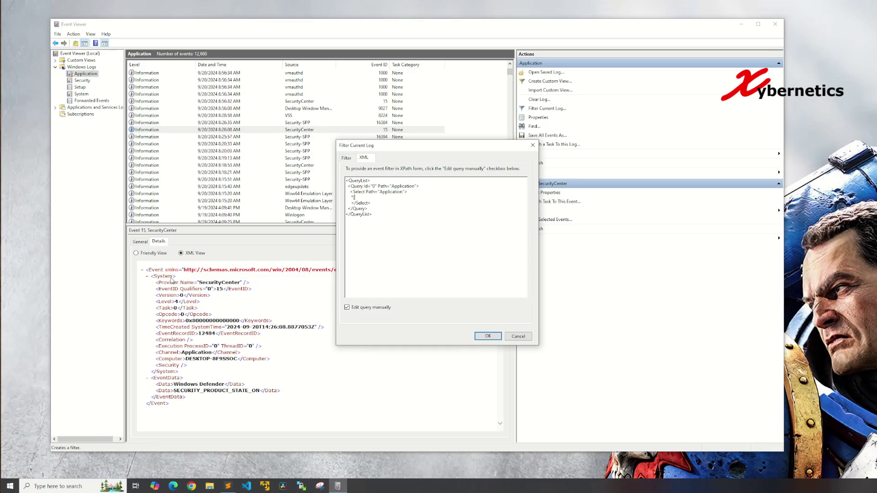
text([System)
text([Level)
text(2)
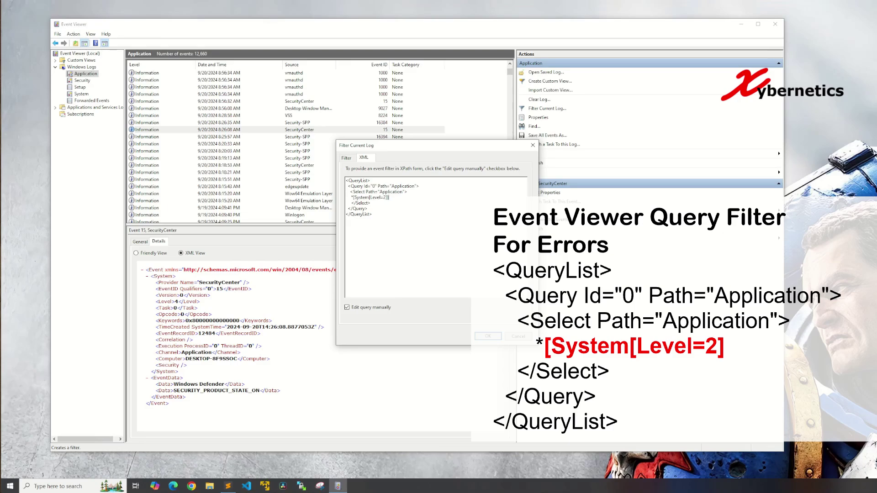
click(496, 339)
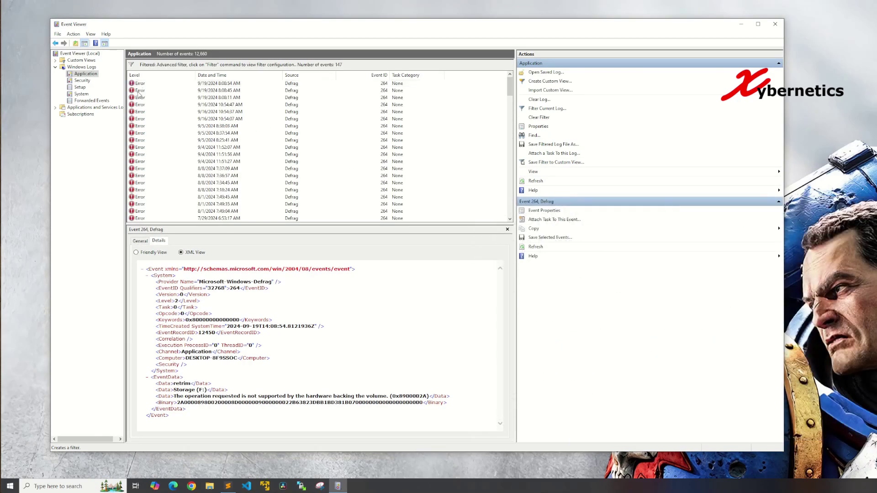
Check the Level element in the XML of several filtered Defrag error events.
click(138, 119)
click(138, 162)
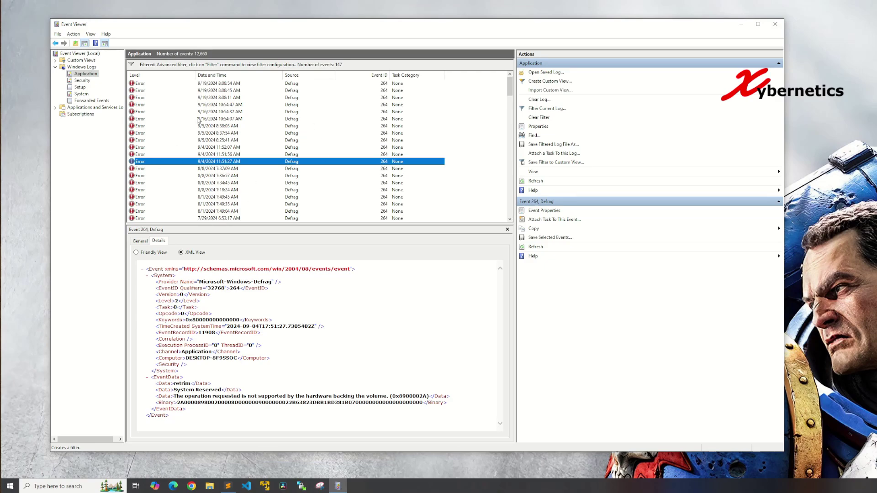
drag(158, 301, 183, 300)
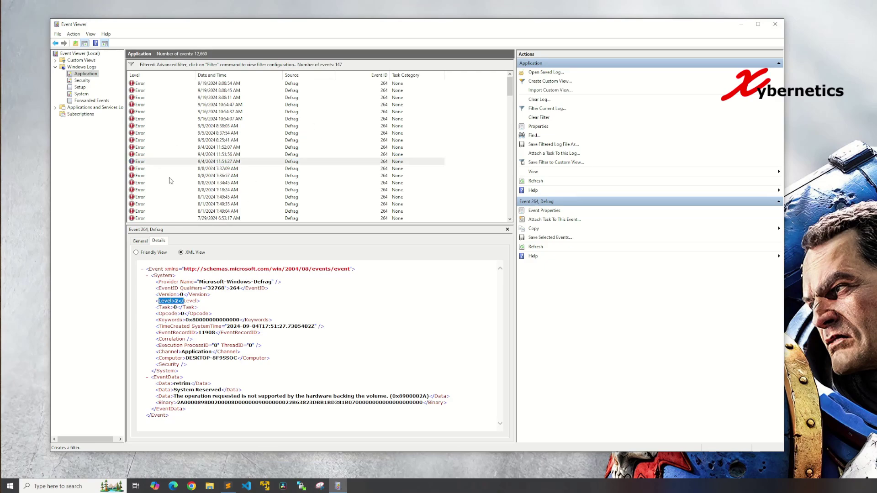
click(144, 183)
click(143, 147)
click(143, 112)
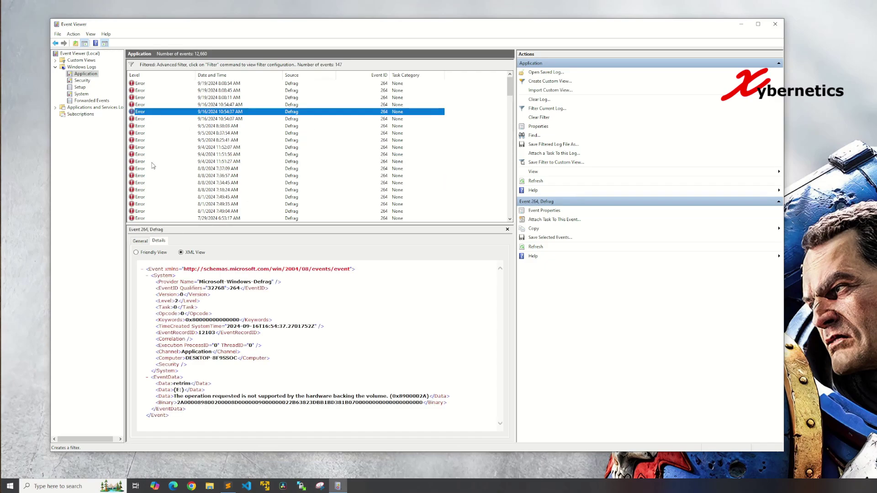
click(152, 162)
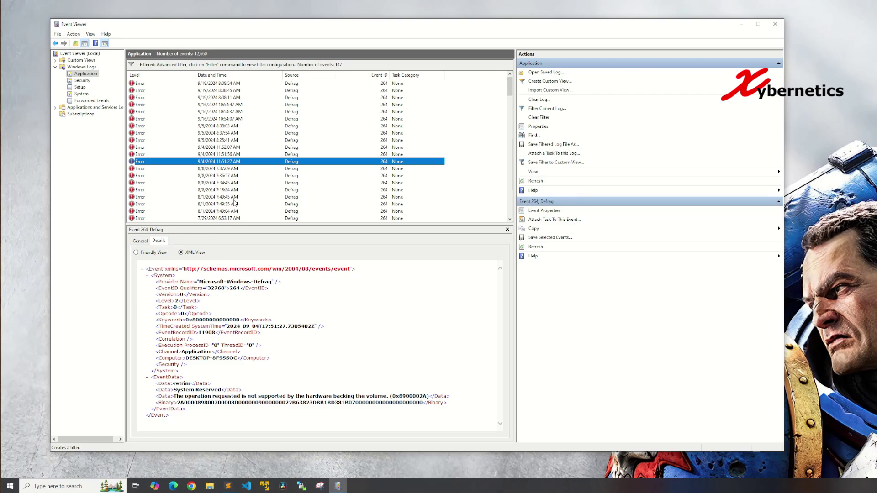
Extend the filter query condition to Level=2 or Level=3 and apply it to the Application log.
click(541, 109)
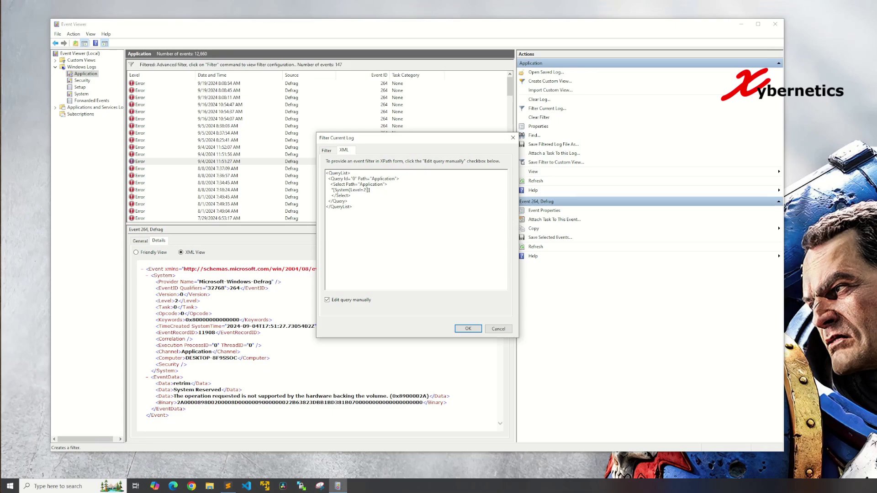
text(or Lweve)
key(BackSpace)
key(BackSpace)
key(BackSpace)
key(BackSpace)
text(evel=)
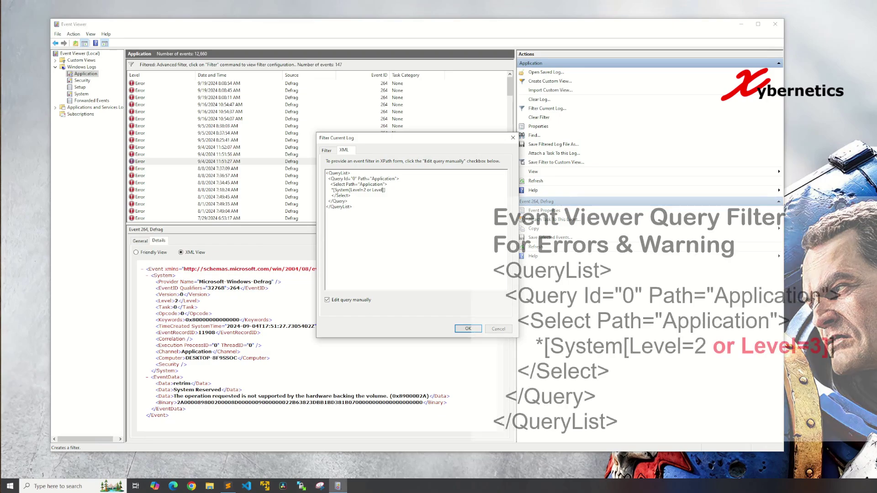
text(3)
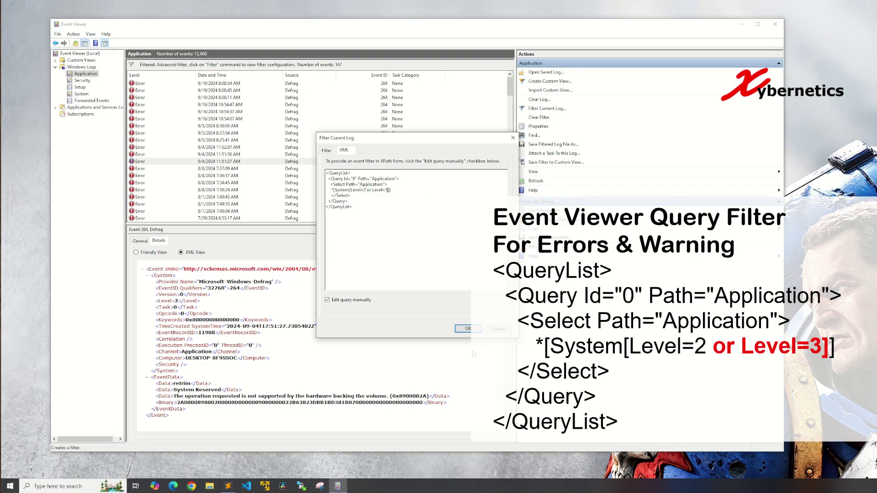
click(464, 329)
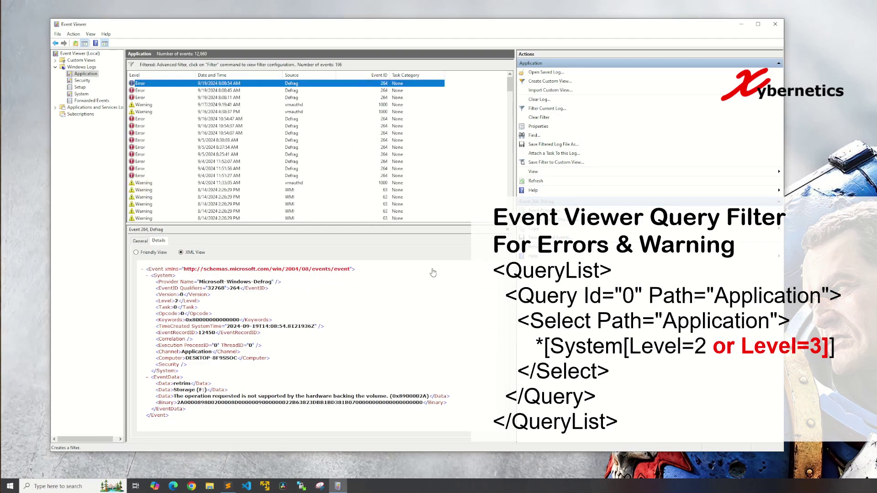
Examine the TimeCreated SystemTime value in the XML of the Defrag error logged 9/16/2024 10:54:37 AM.
click(149, 112)
click(147, 126)
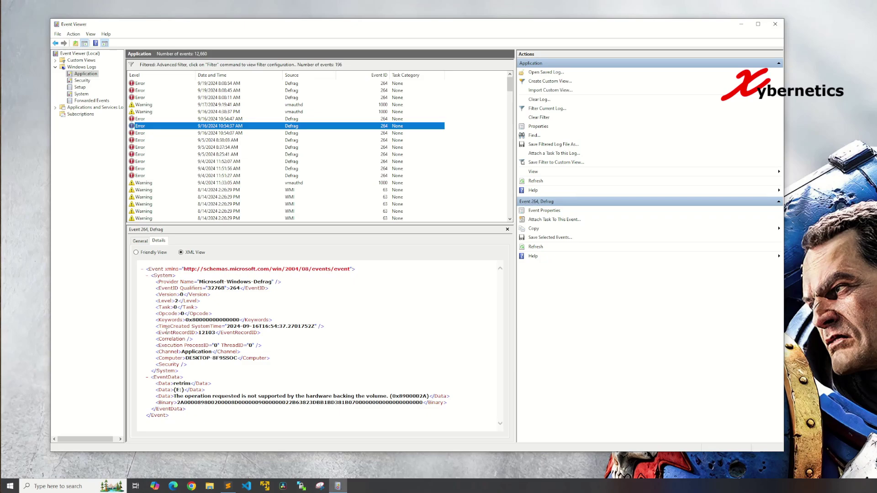
drag(158, 327, 315, 326)
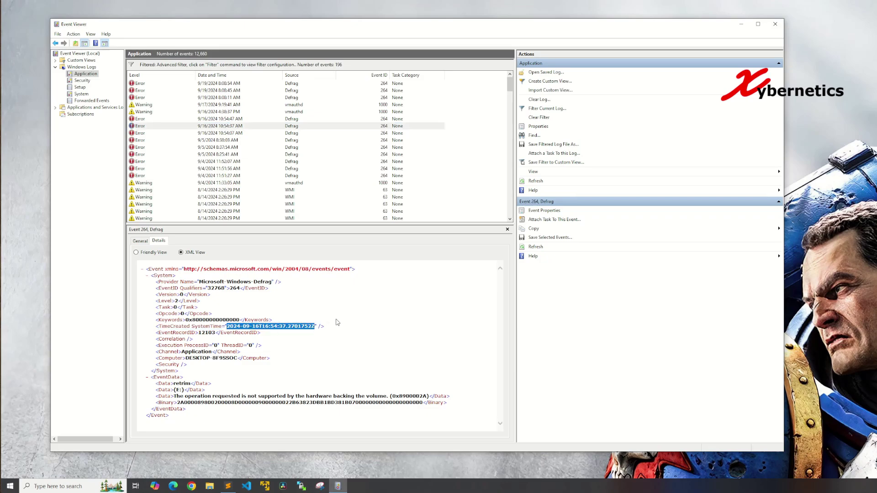
click(548, 109)
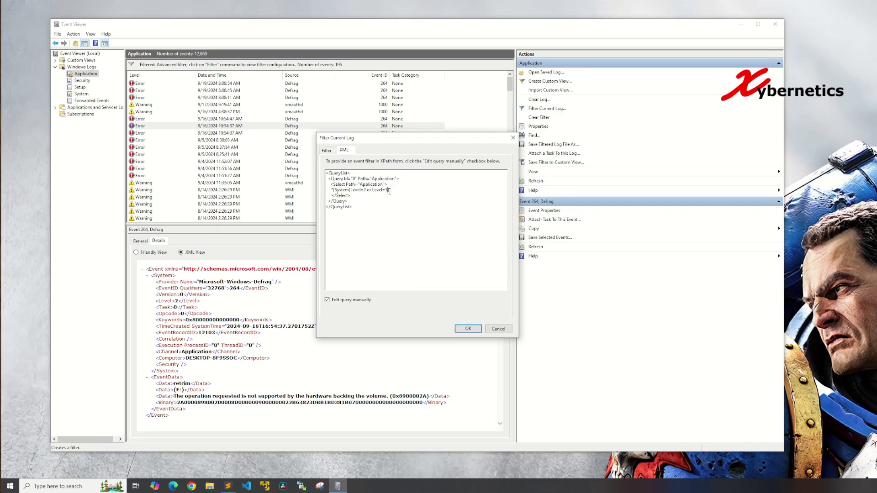
text(and)
key(Return)
key(Return)
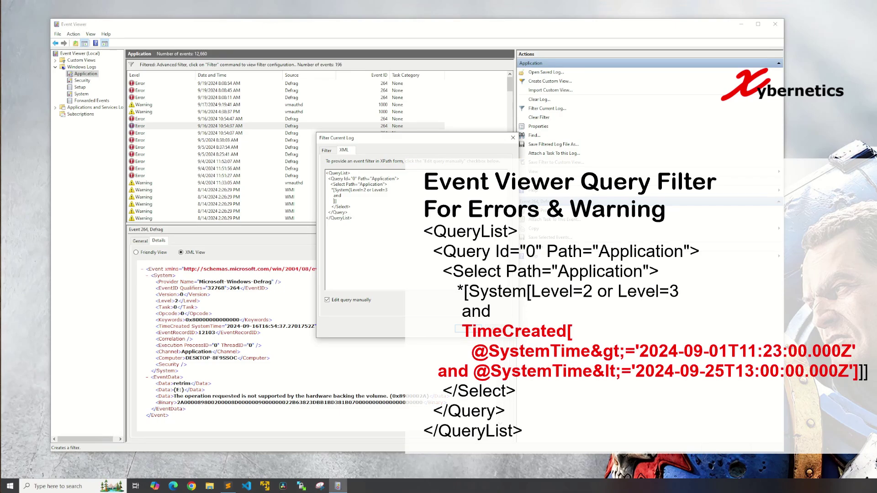
text(TimeCreated[@SystemTime&gt;)
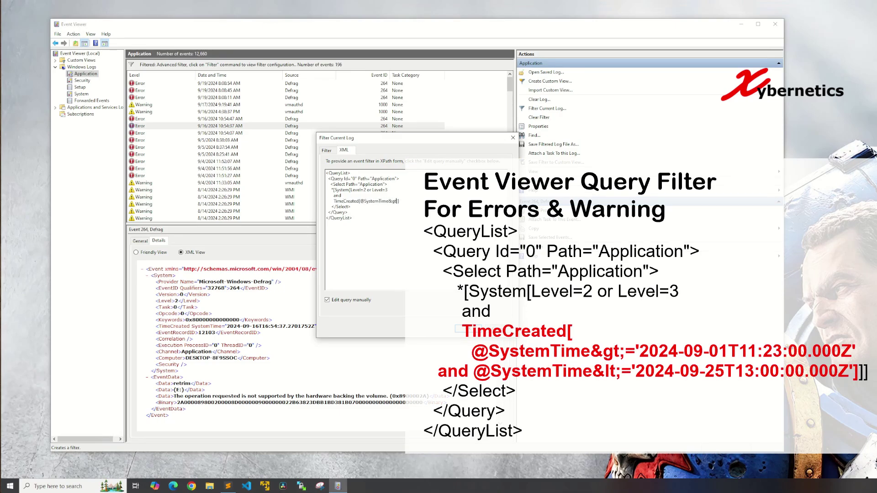
text(='2024-09-01T11:23:00.000Z')
text( and @SystemTime&lt;)
text(='2024-09-25T13:00:00.)
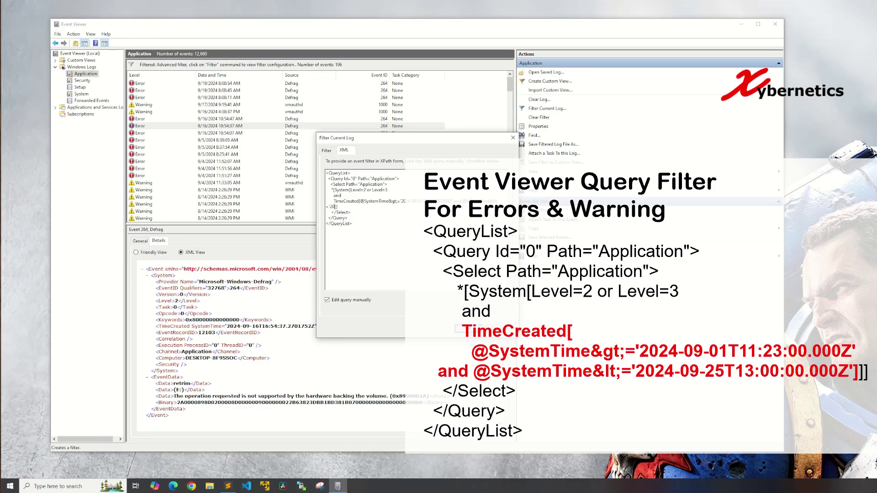
text(000Z')
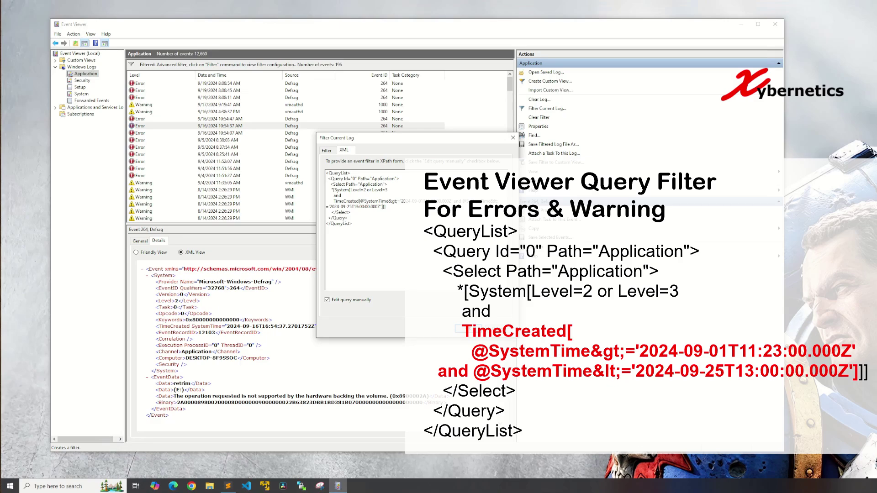
double_click(347, 201)
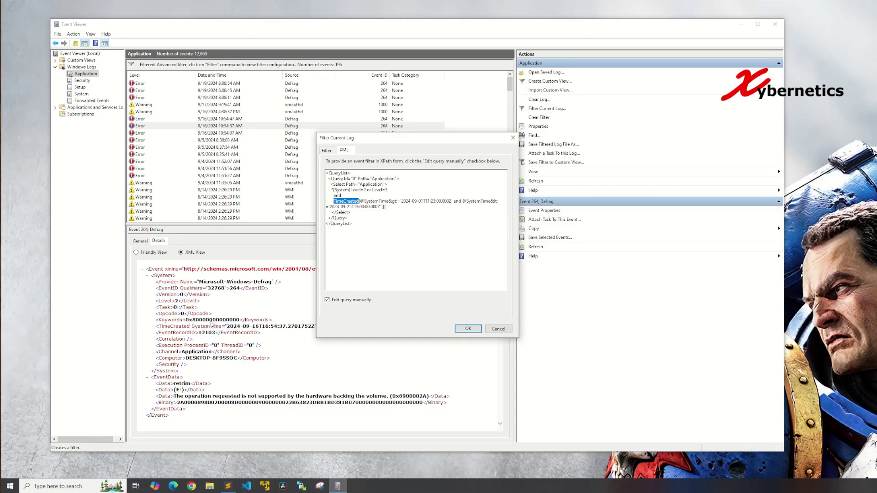
Review the query's TimeCreated condition, checking the &gt; and &lt; operators and the start and end SystemTime values.
click(359, 201)
drag(359, 201, 364, 201)
click(366, 201)
drag(388, 201, 400, 201)
key(Left)
key(shift+Right)
key(shift+Right)
key(shift+Right)
key(shift+Right)
double_click(458, 201)
drag(347, 206, 352, 206)
drag(347, 207, 361, 207)
click(379, 206)
Apply the query with the time range to the Application log and check the dates and XML of the listed errors and warnings.
click(470, 329)
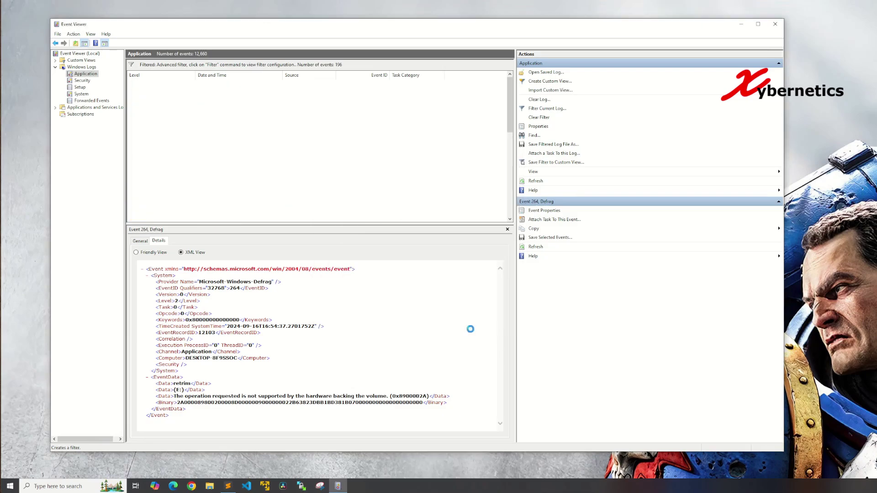
scroll(259, 167, down, 6)
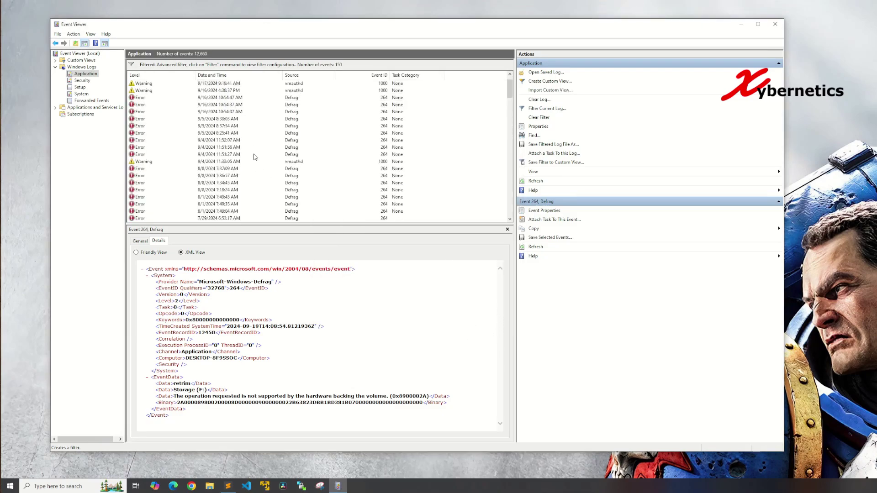
click(145, 114)
scroll(167, 148, up, 5)
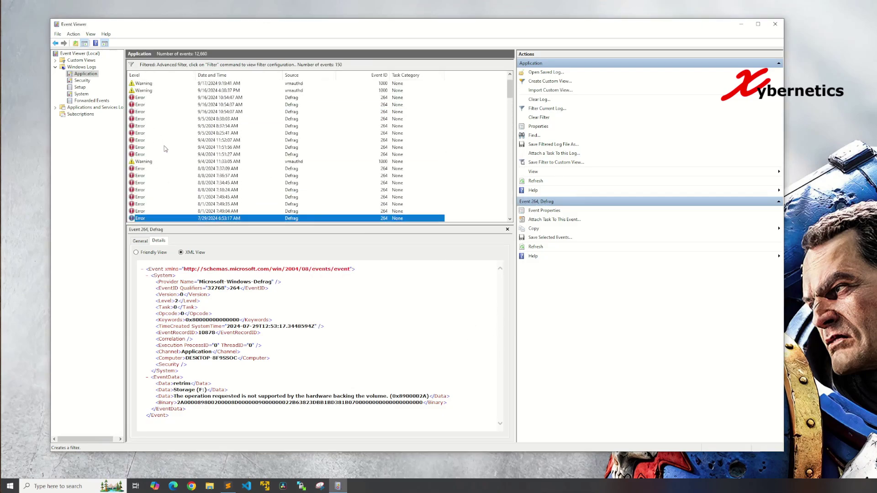
click(147, 162)
scroll(223, 146, down, 8)
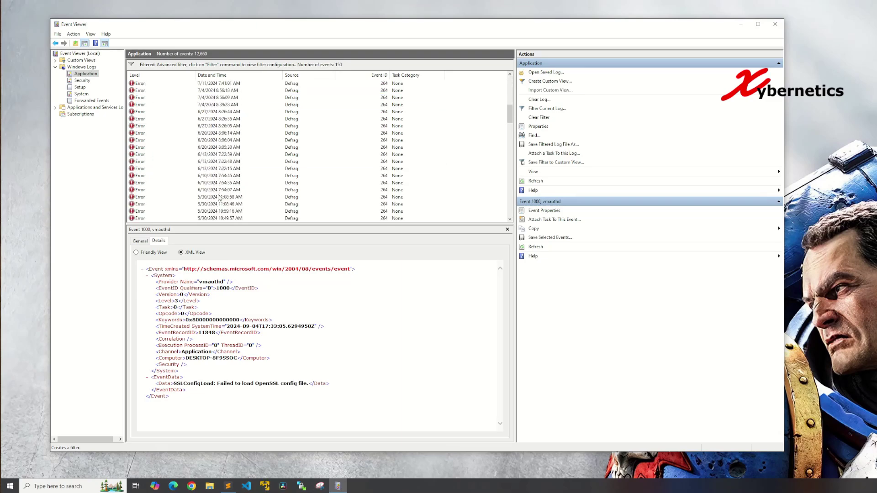
scroll(229, 164, up, 8)
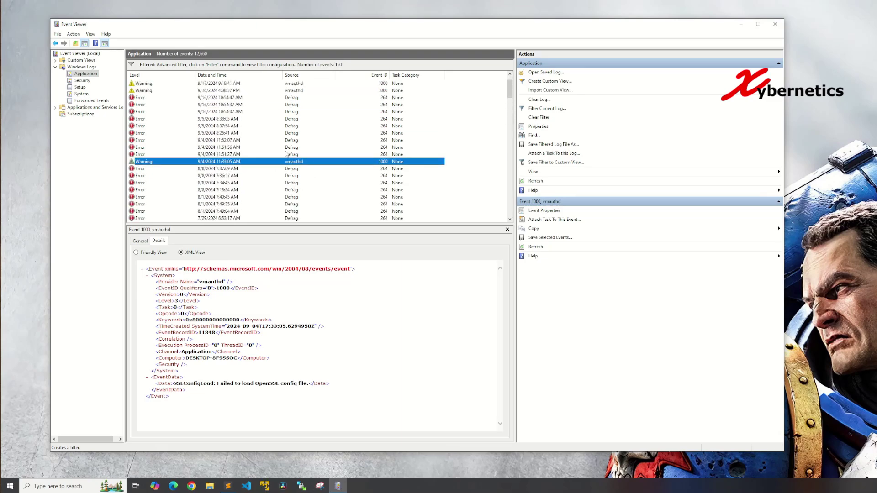
click(236, 134)
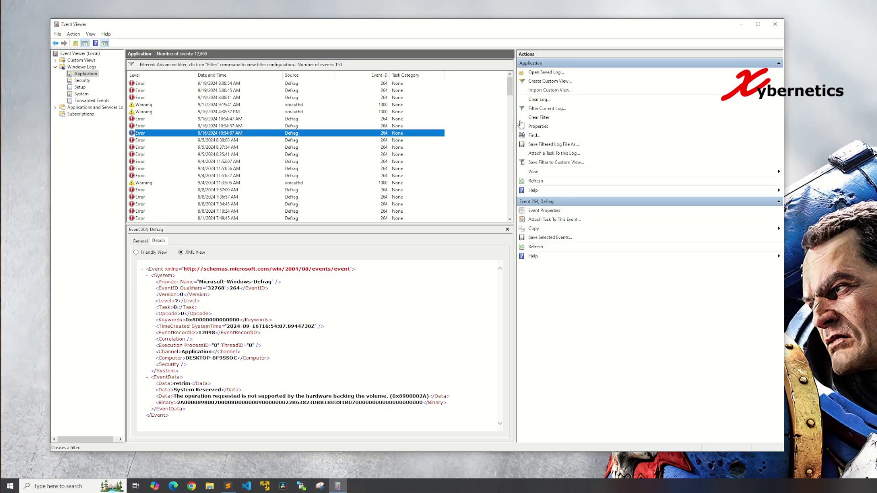
Enclose the filter query's level condition in parentheses as (Level=2 or Level=3) and apply it to the Application log.
click(542, 110)
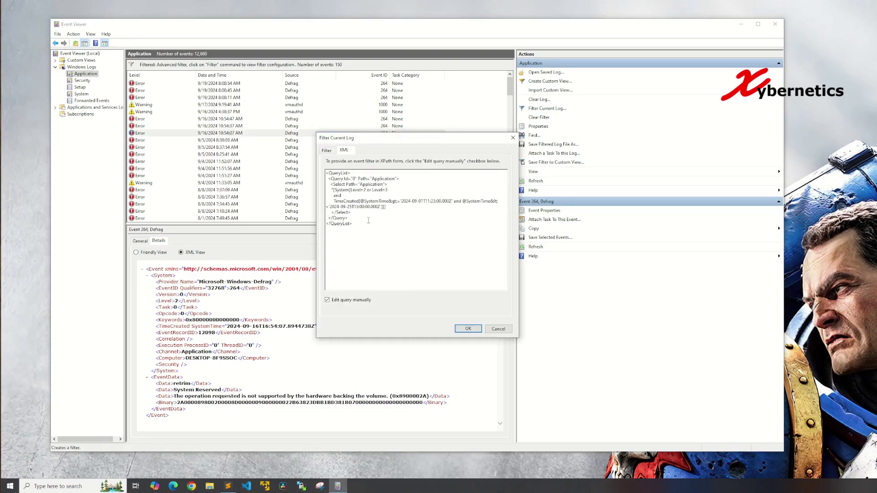
double_click(337, 196)
click(351, 190)
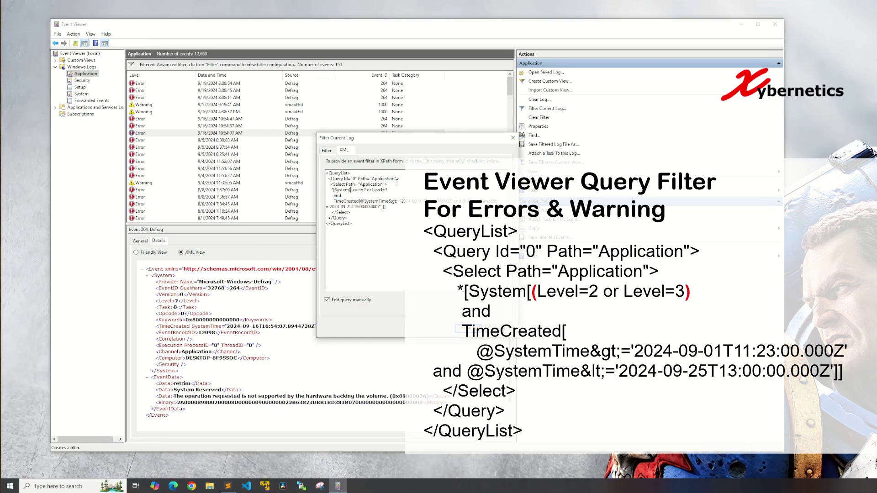
text(()
text())
click(460, 328)
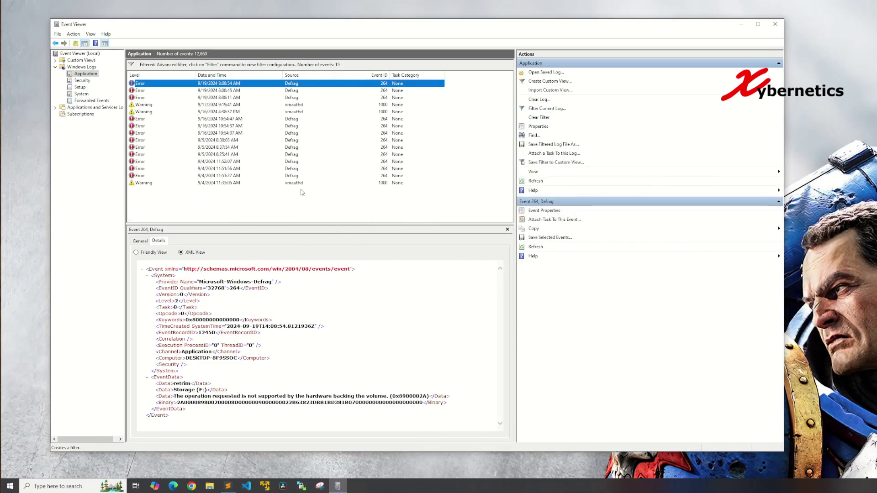